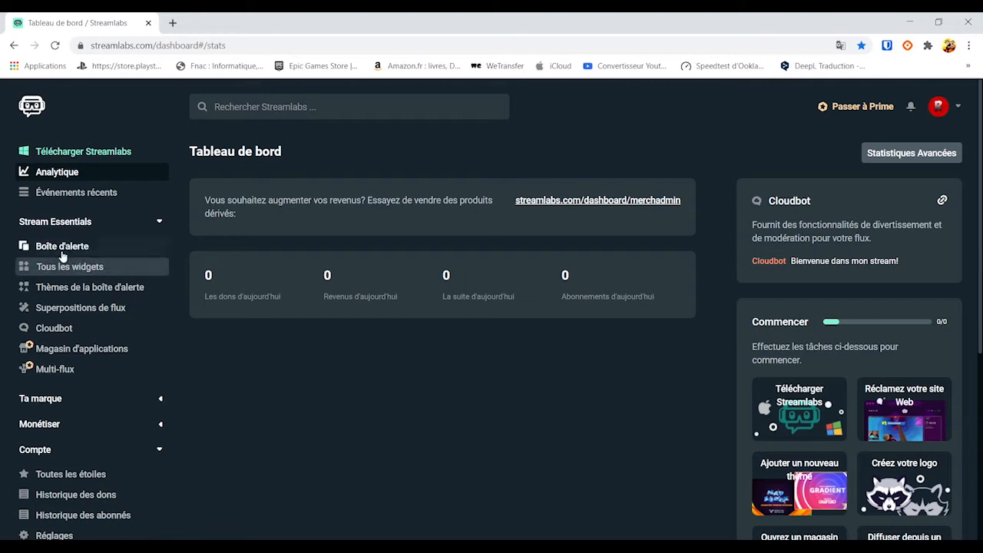
Step: Go to the Alert Box's Des Dons settings, showing GGPeRhn.gif image and twitch-donation-sound.mp3 sound
left_click(61, 247)
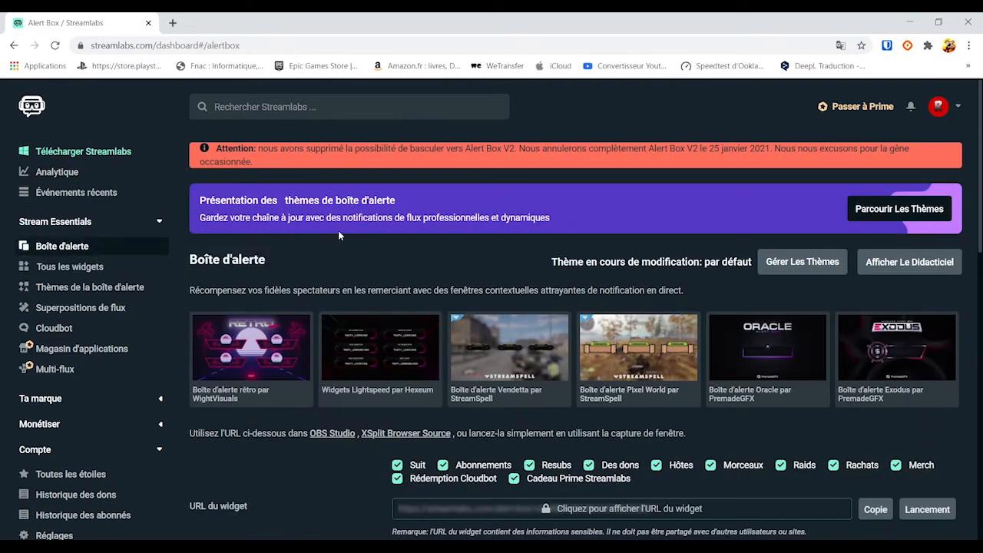
scroll(338, 231, "down", 1)
scroll(322, 287, "down", 4)
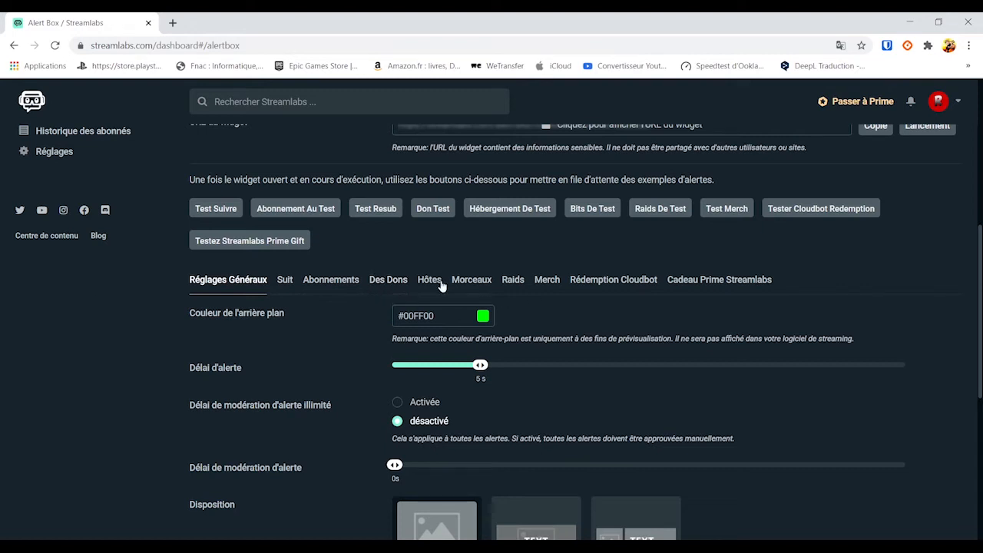
left_click(387, 281)
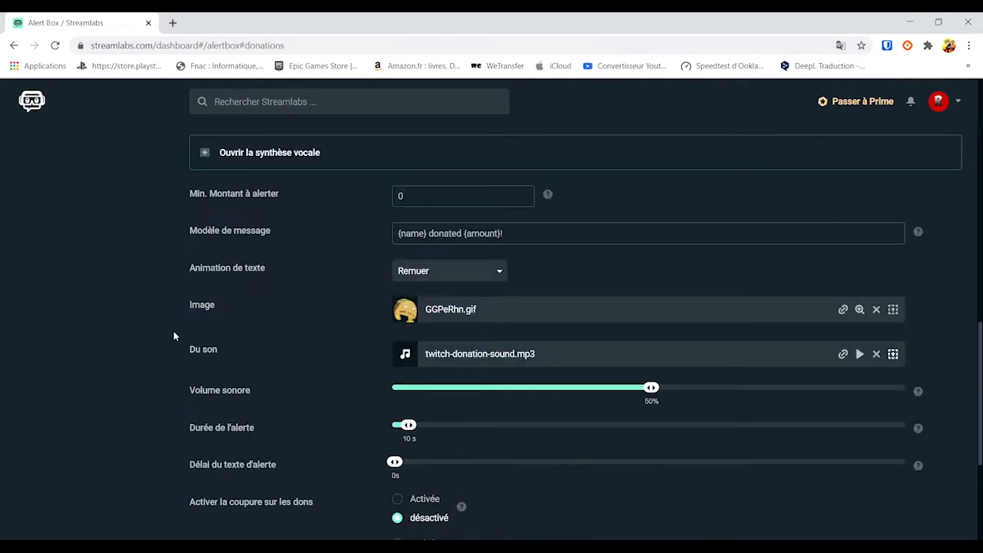
left_click(842, 309)
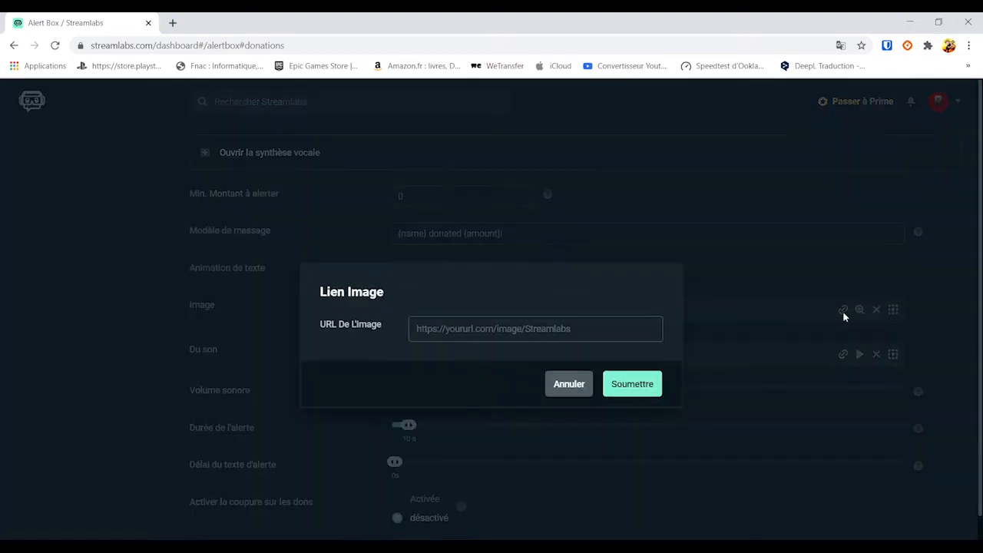
left_click(572, 387)
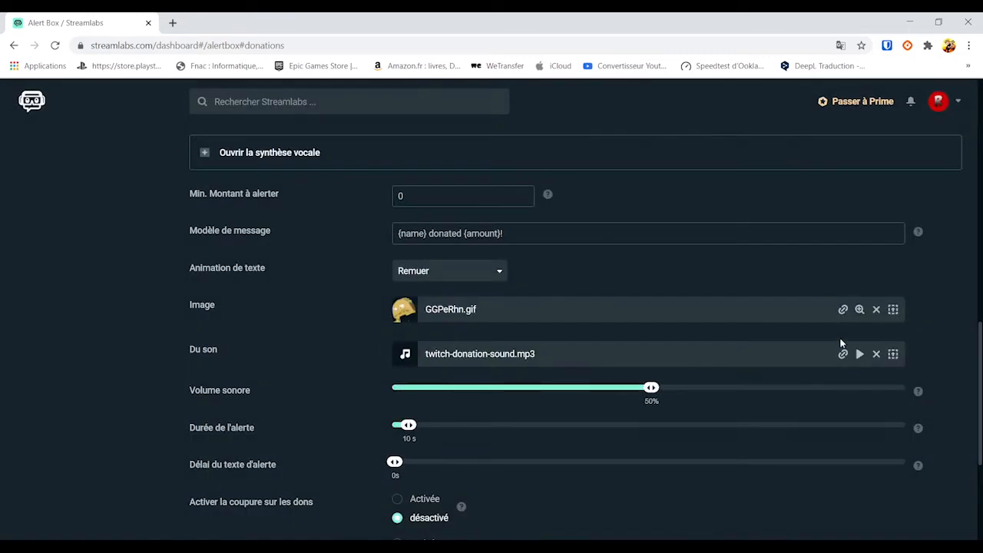
left_click(892, 312)
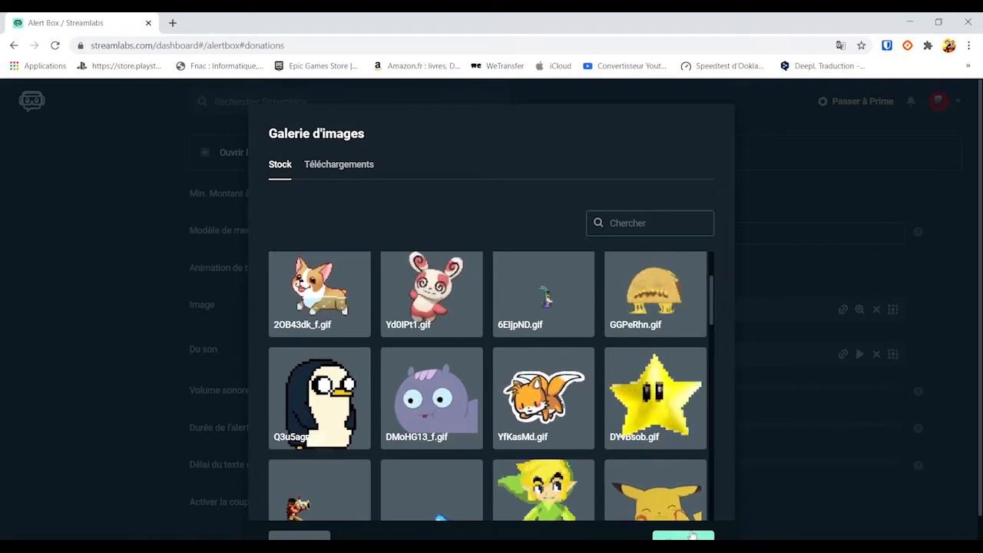
scroll(458, 485, "down", 7)
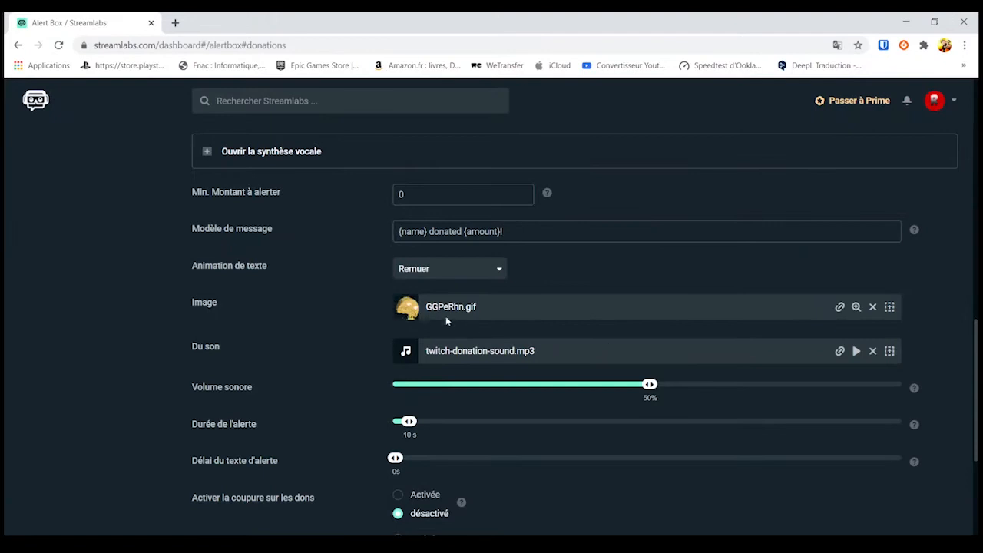
left_click(856, 352)
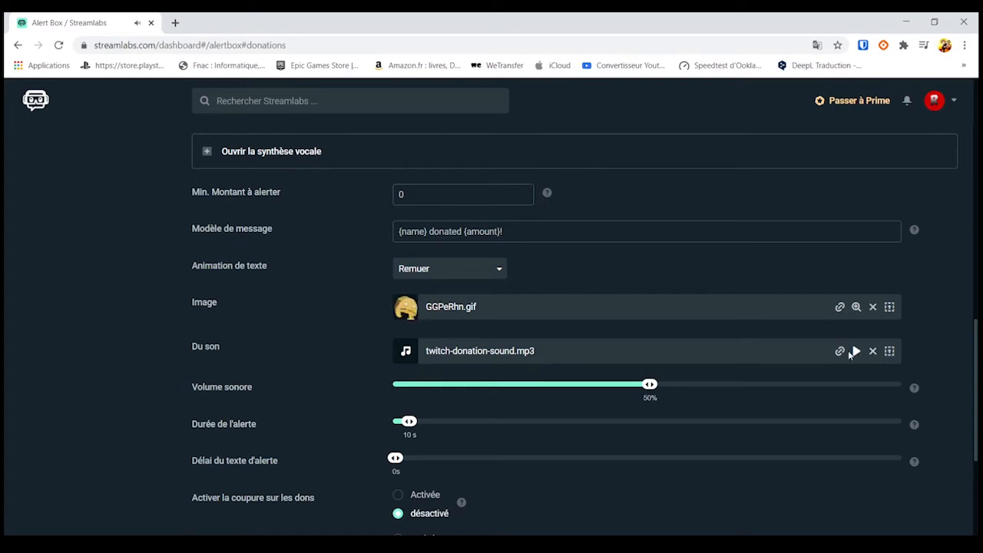
scroll(367, 321, "up", 2)
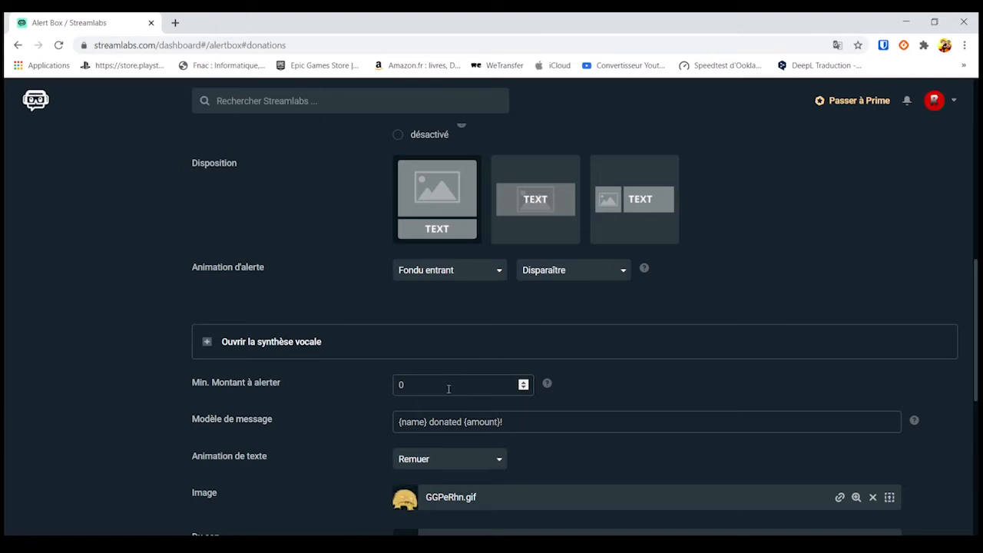
scroll(448, 389, "down", 1)
scroll(448, 395, "up", 4)
scroll(448, 393, "down", 1)
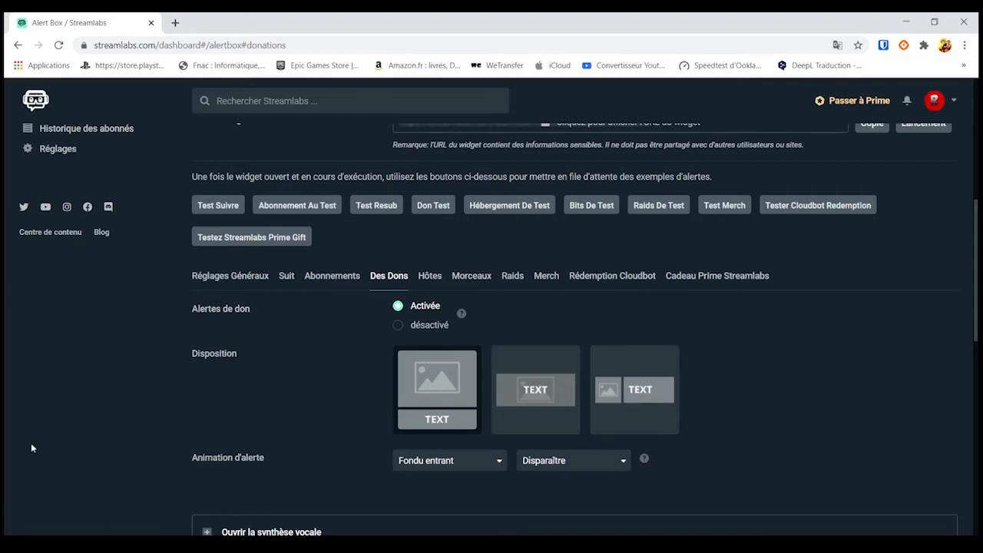
scroll(492, 432, "down", 6)
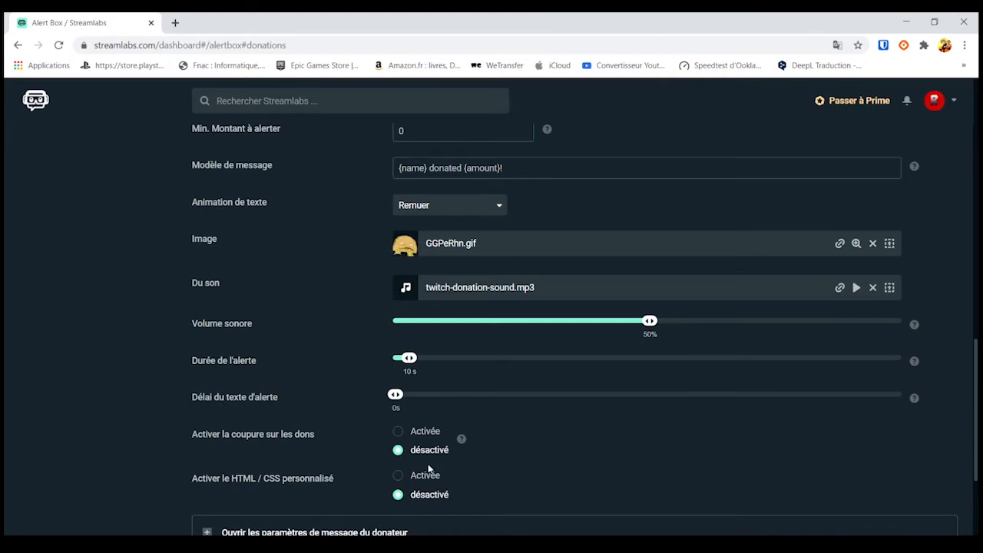
scroll(171, 435, "down", 1)
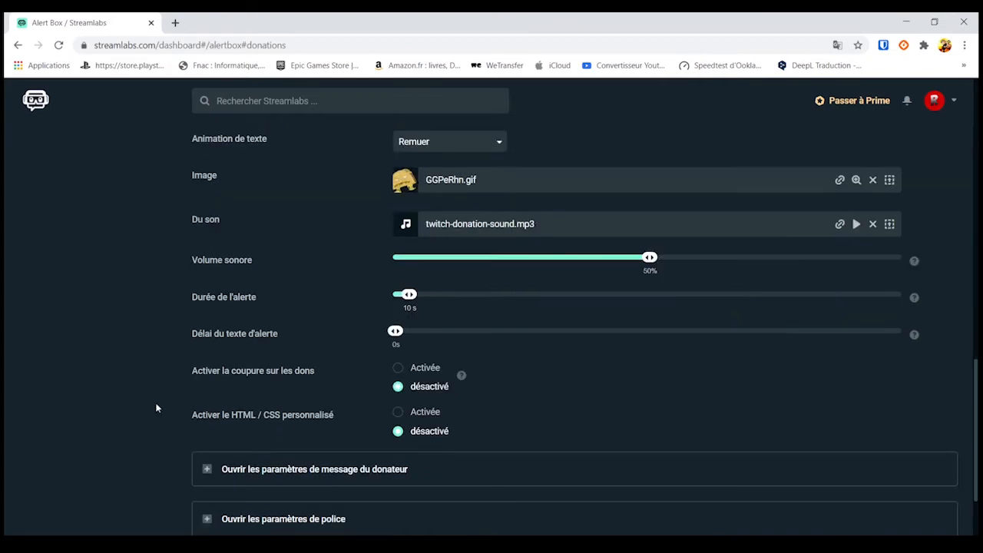
scroll(173, 411, "down", 2)
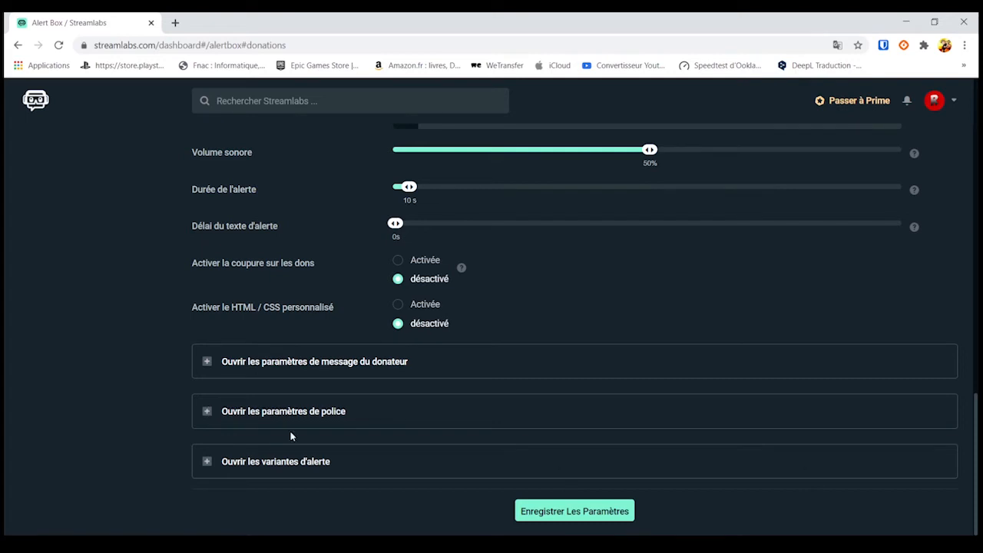
scroll(530, 411, "up", 7)
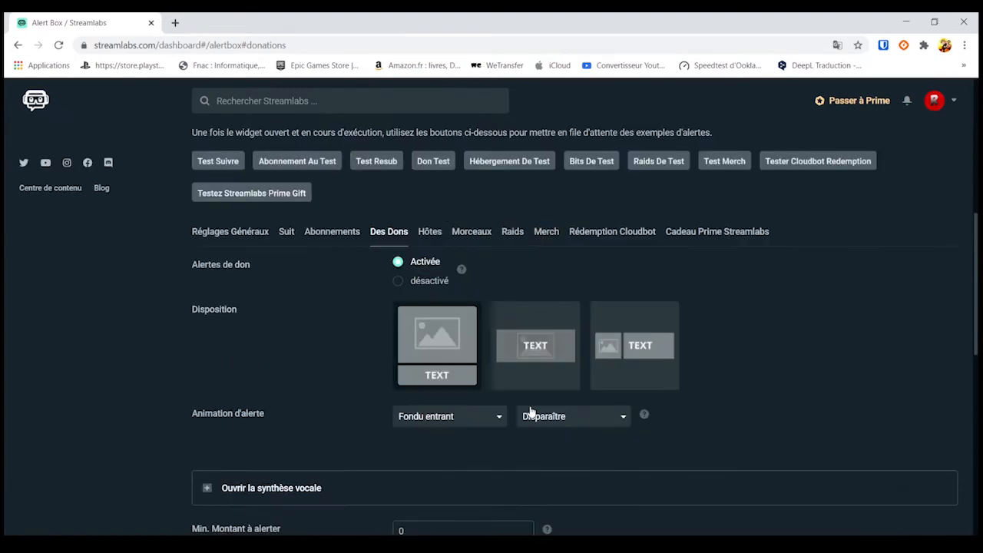
scroll(527, 388, "up", 5)
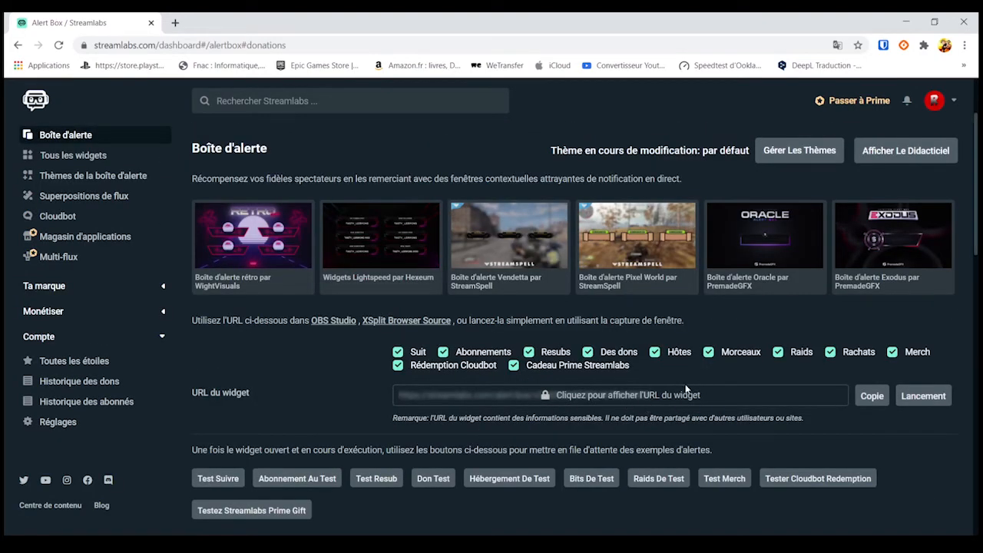
Step: Pop out the alert box widget, fire a test donation alert, then view Donation Settings (EUR, minimum 1)
left_click(923, 396)
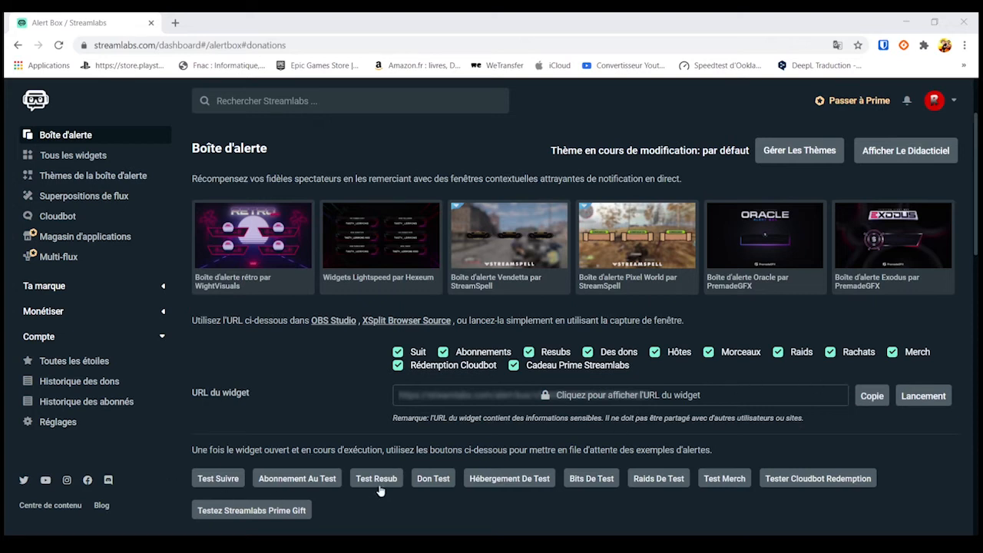
left_click(438, 484)
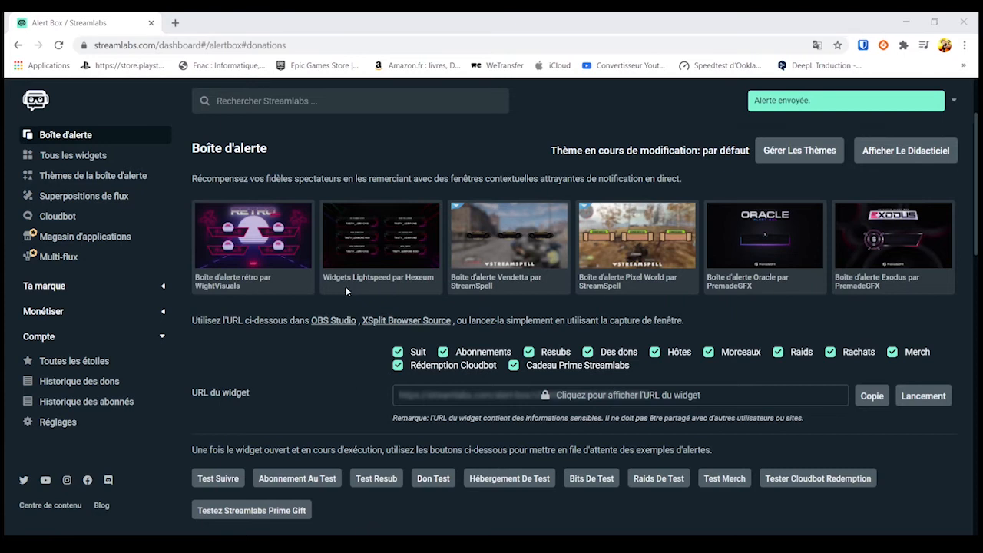
left_click(46, 422)
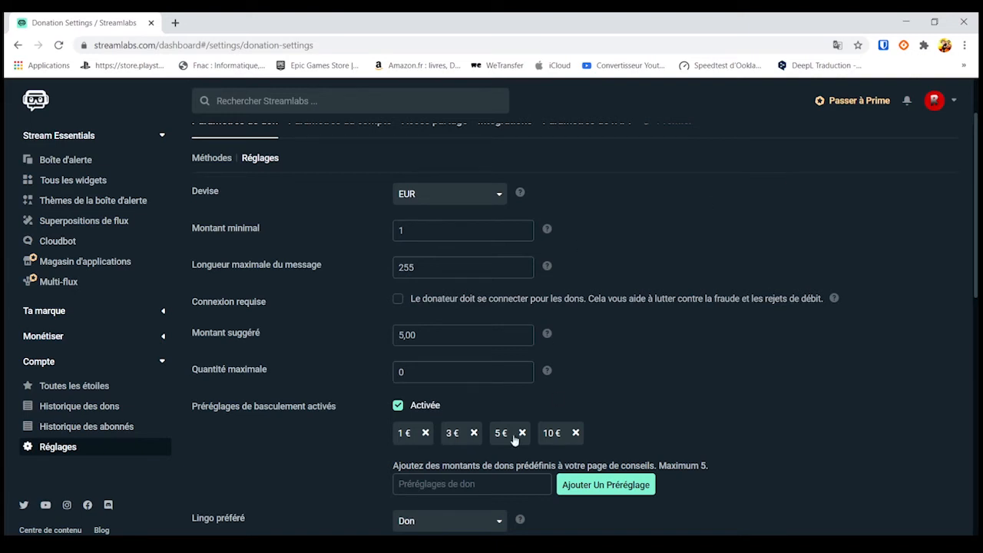
left_click(407, 545)
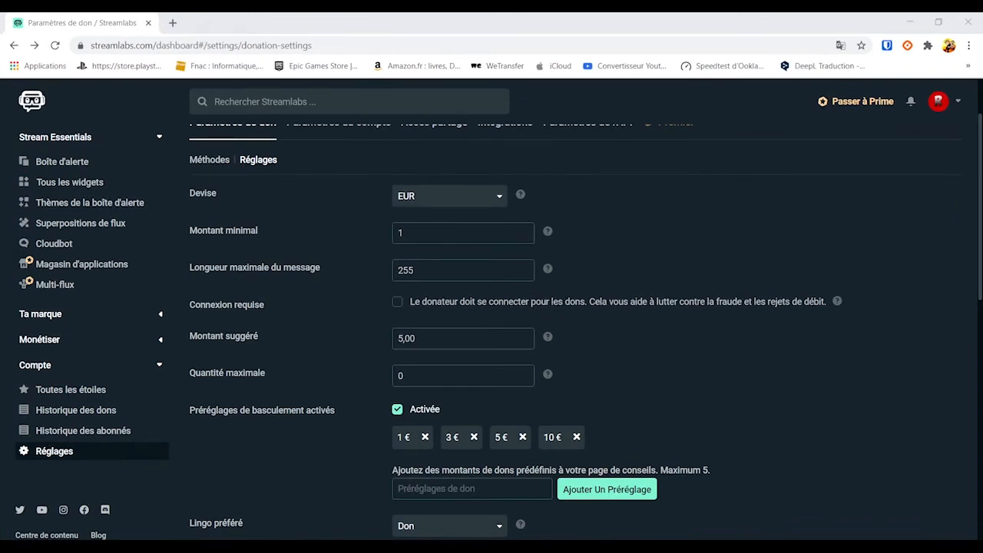
scroll(483, 350, "down", 2)
type("6")
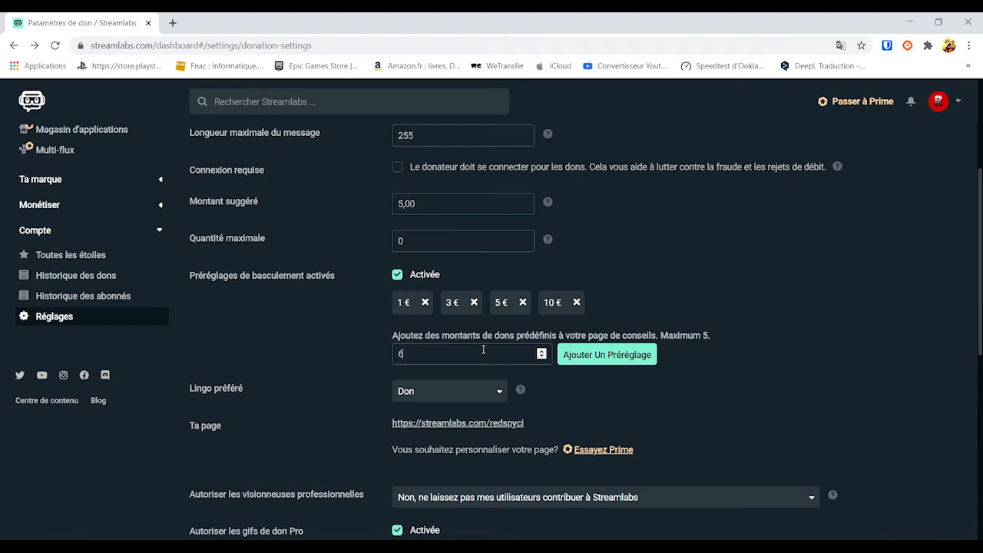
key("BackSpace")
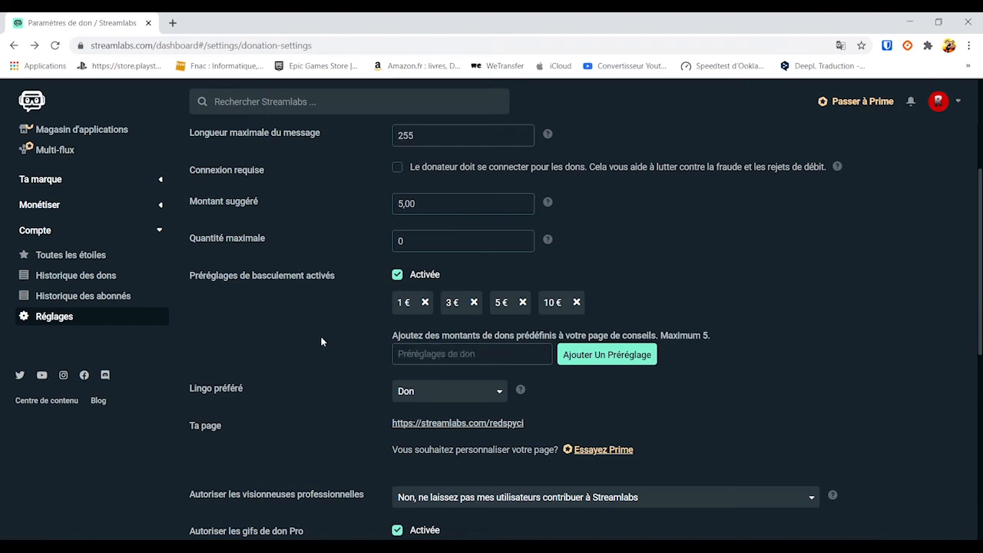
scroll(321, 341, "down", 1)
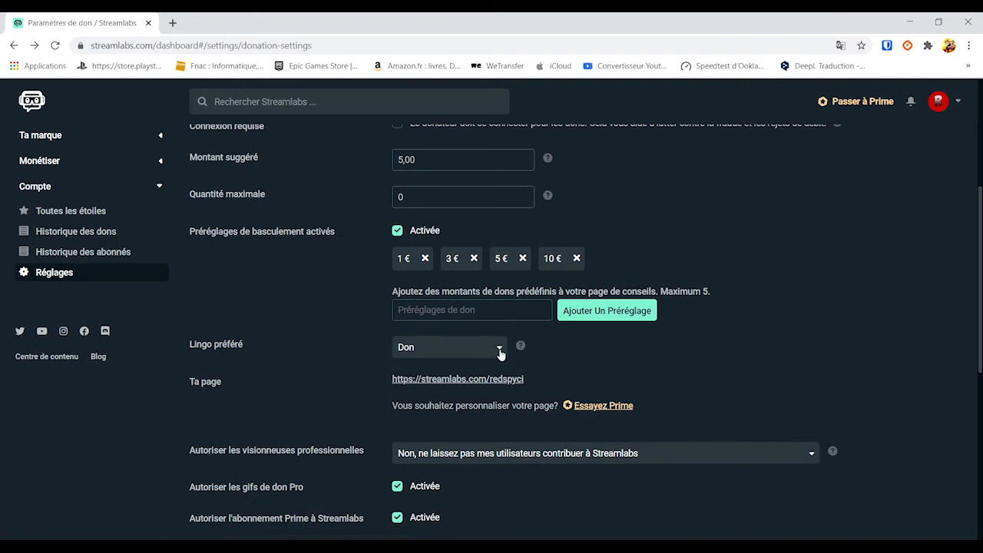
left_click(501, 353)
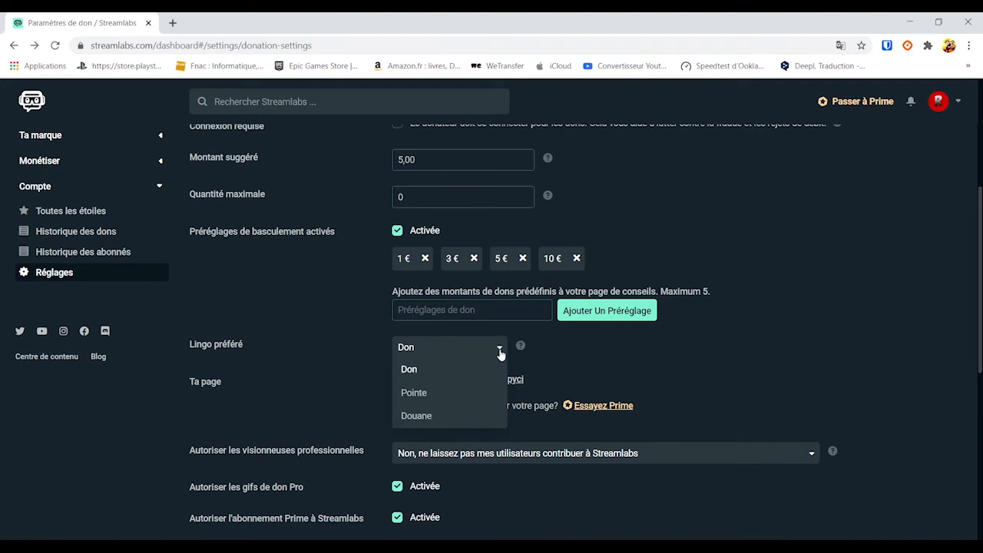
left_click(501, 354)
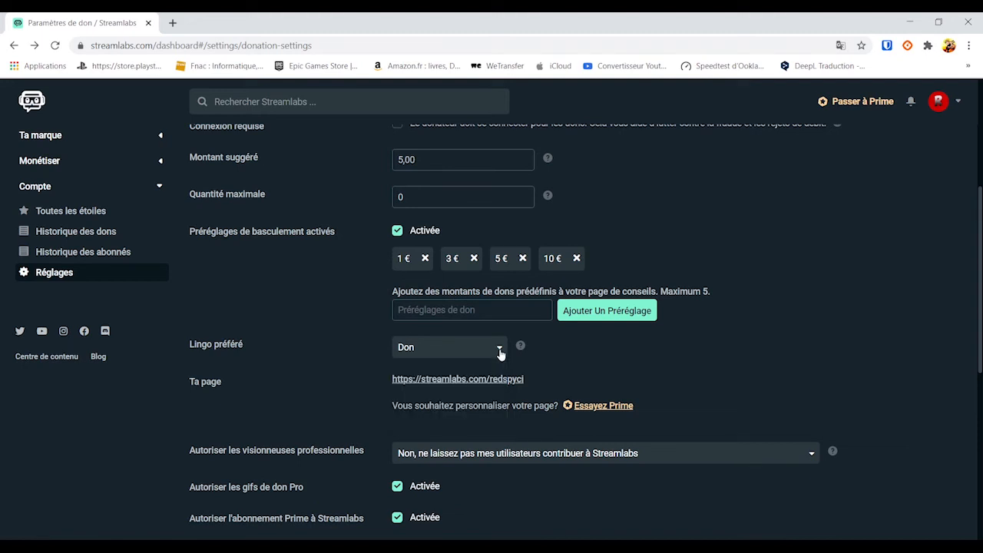
left_click(427, 381)
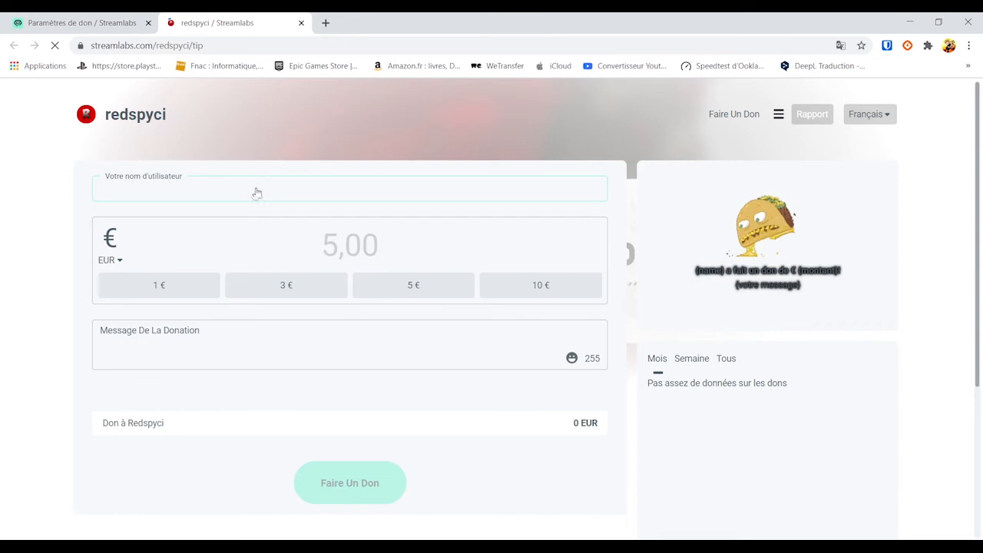
type("redspicy")
left_click(27, 222)
left_click(117, 261)
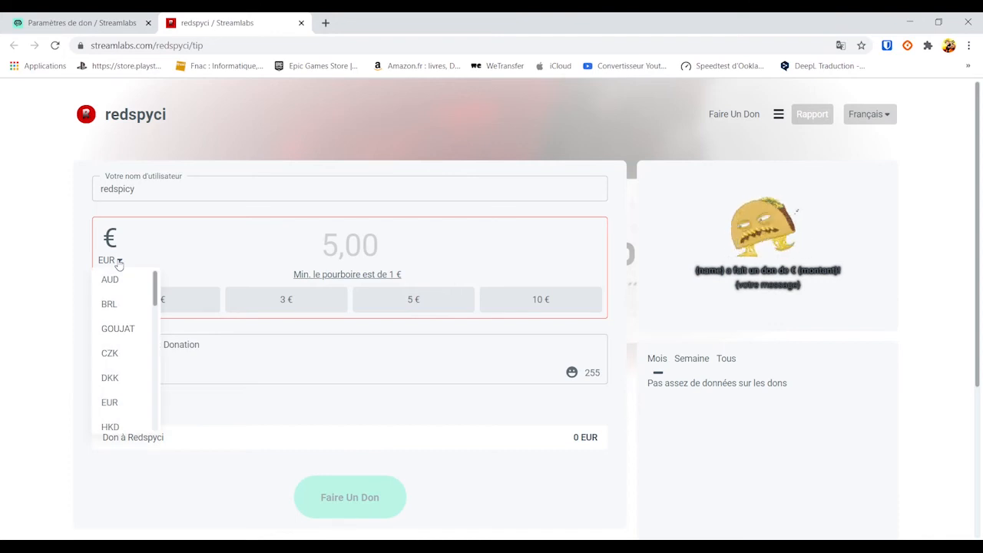
left_click(26, 221)
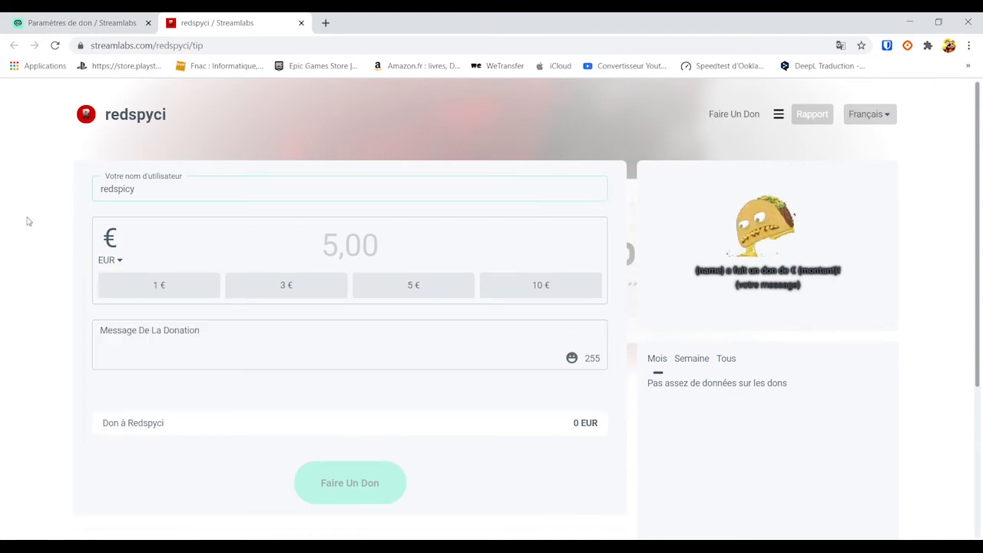
key("ctrl+w")
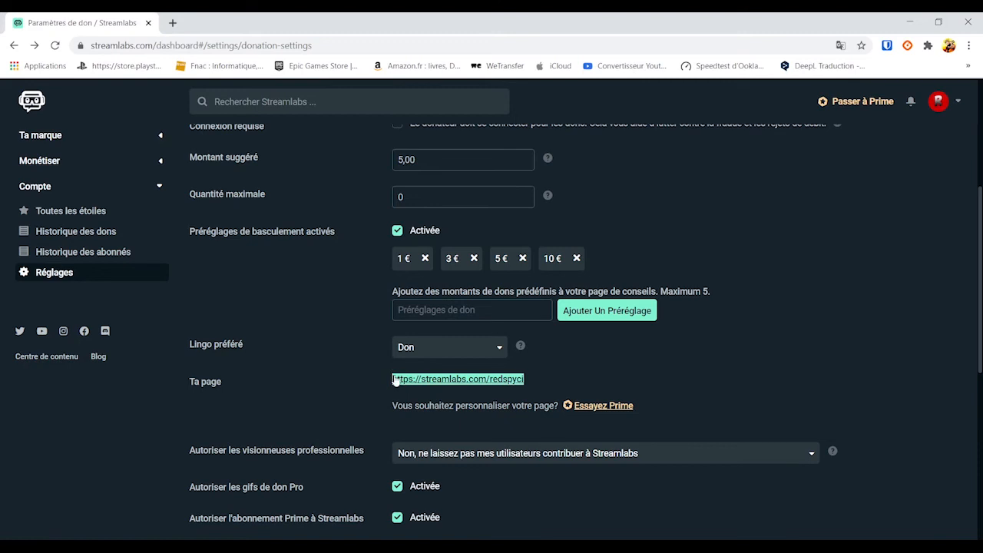
left_click(300, 394)
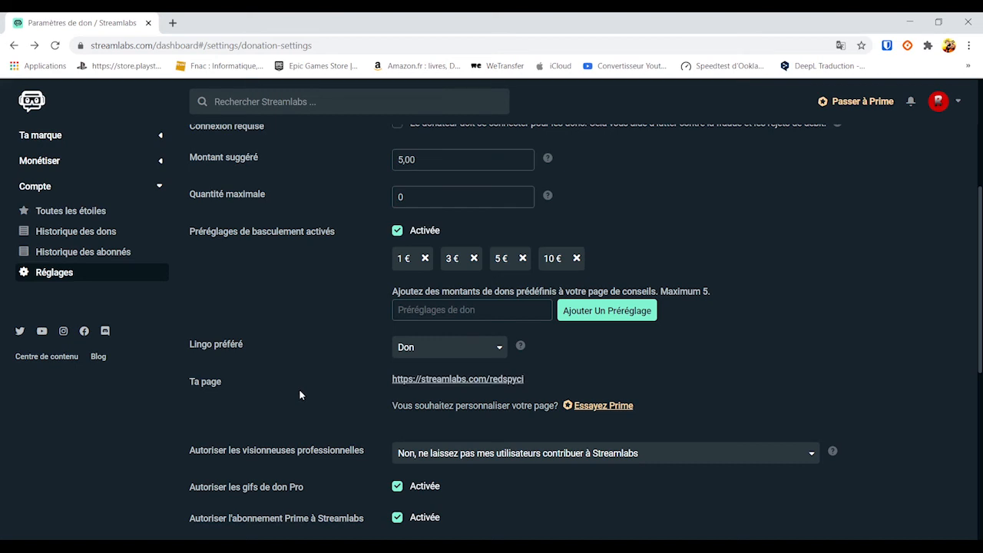
scroll(832, 326, "down", 2)
mouse_move(834, 323)
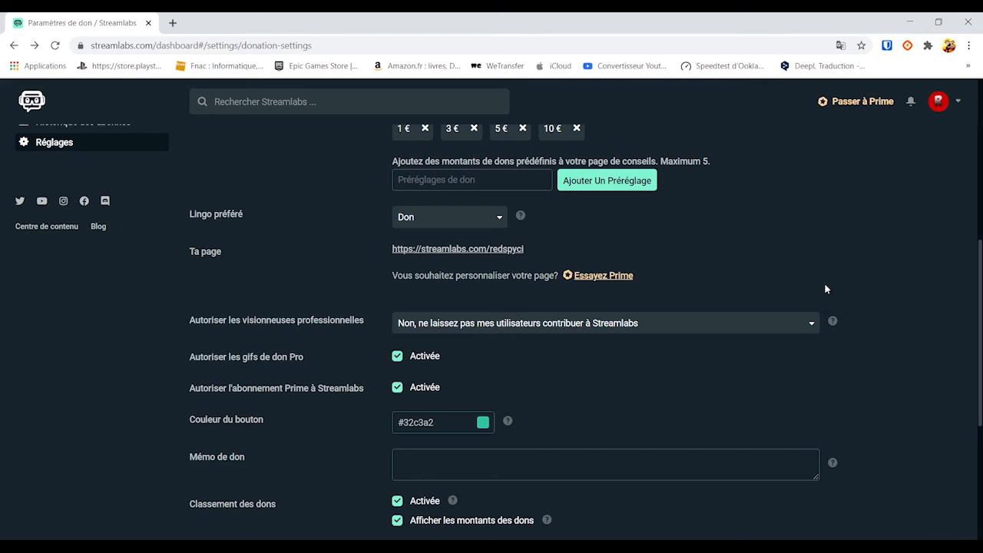
left_click(808, 326)
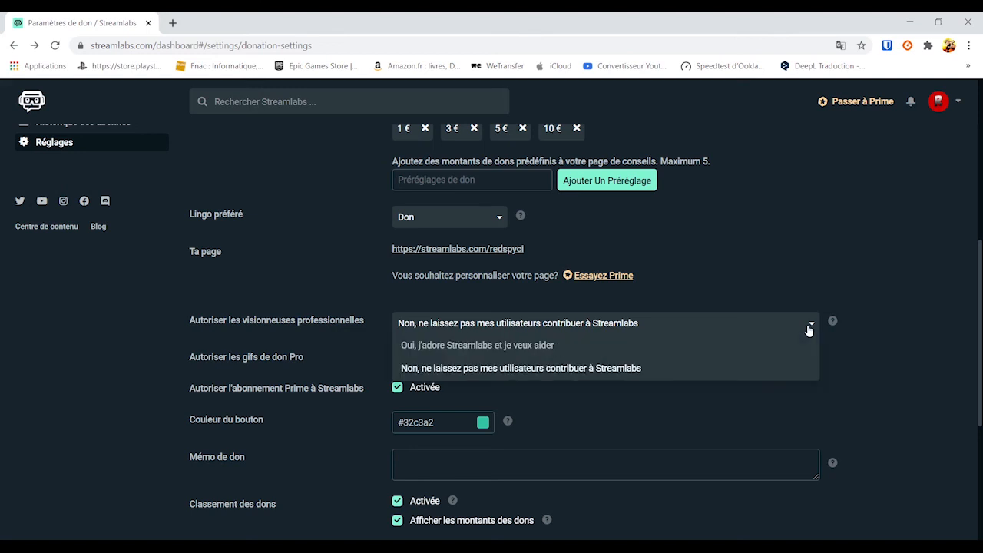
left_click(833, 307)
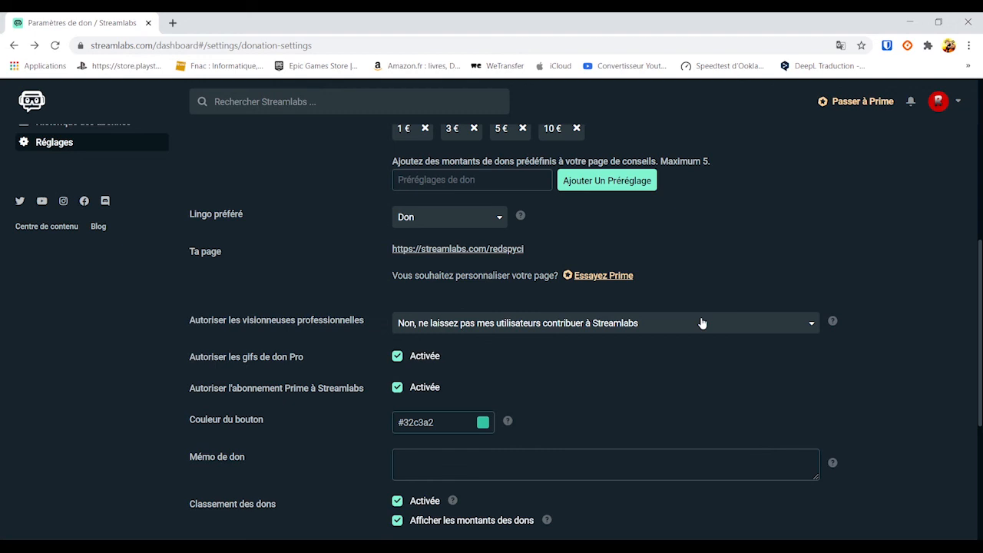
scroll(701, 323, "down", 4)
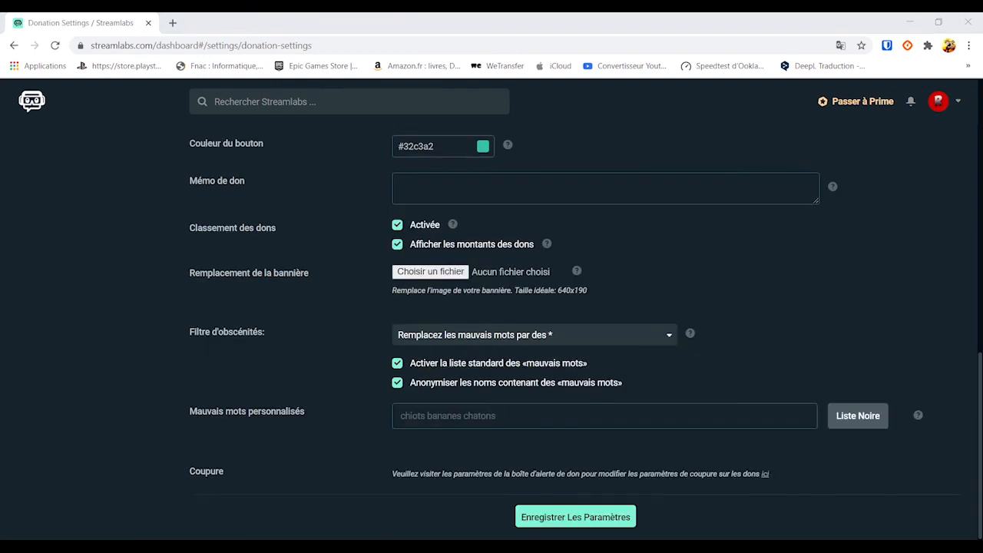